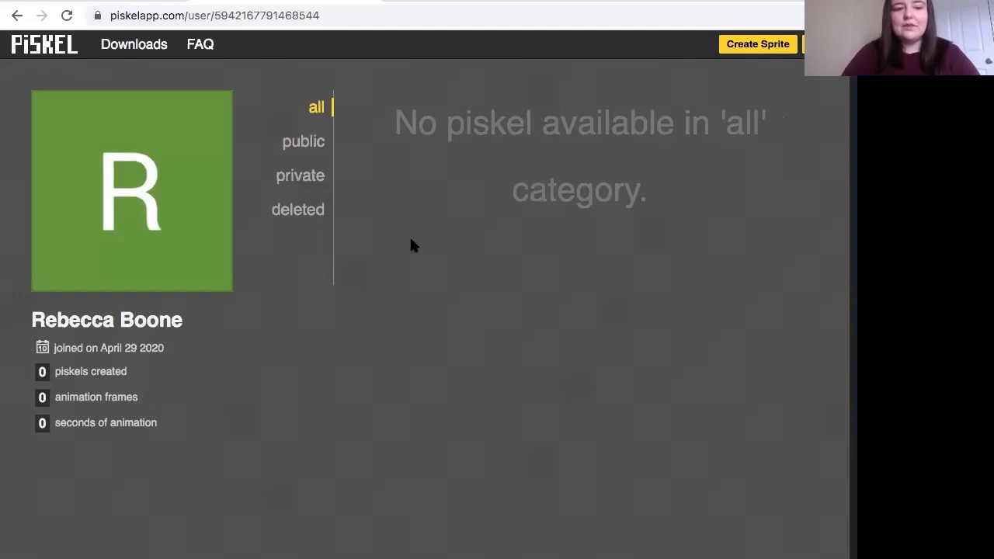
Create a new sprite and resize its canvas to 12 × 12 px with the aspect ratio maintained.
left_click(759, 45)
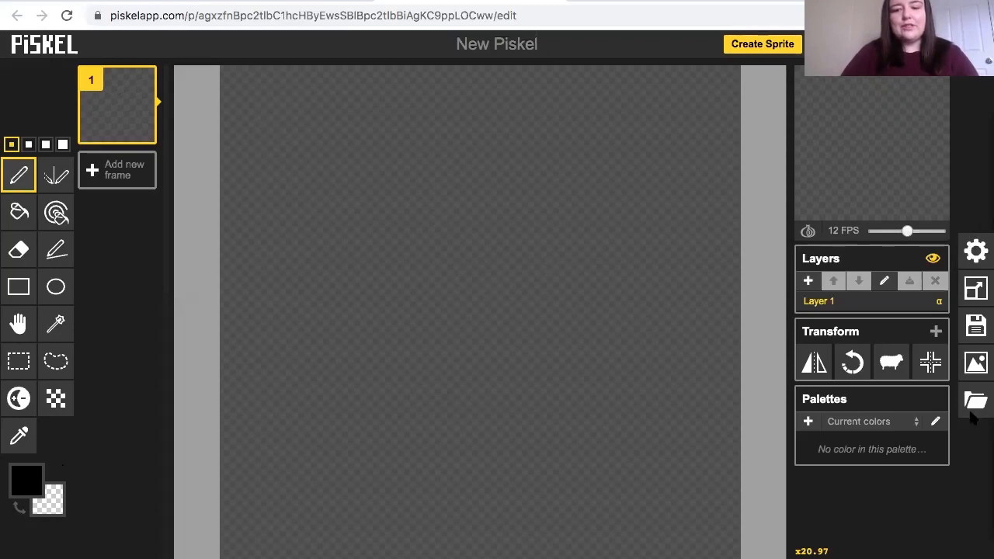
key("super+z")
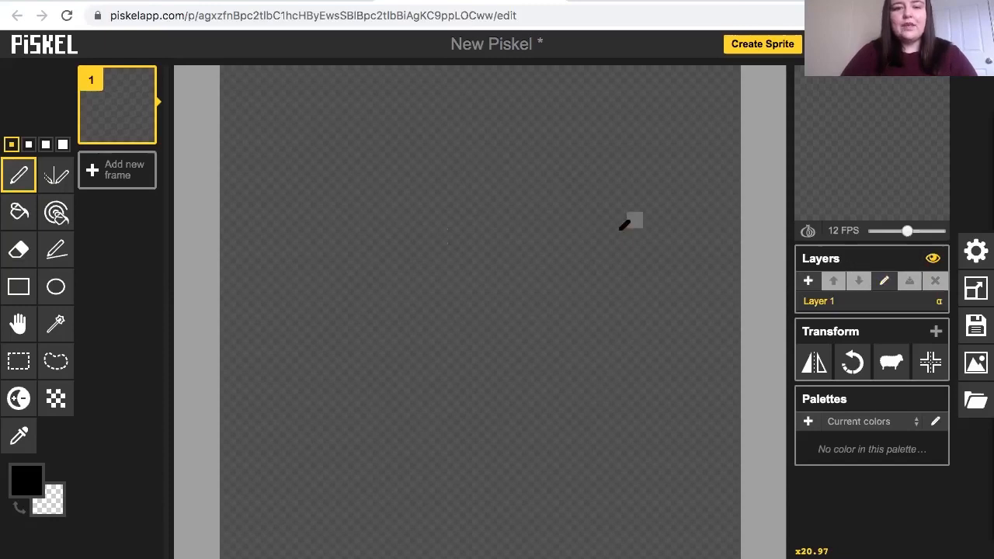
left_click(973, 294)
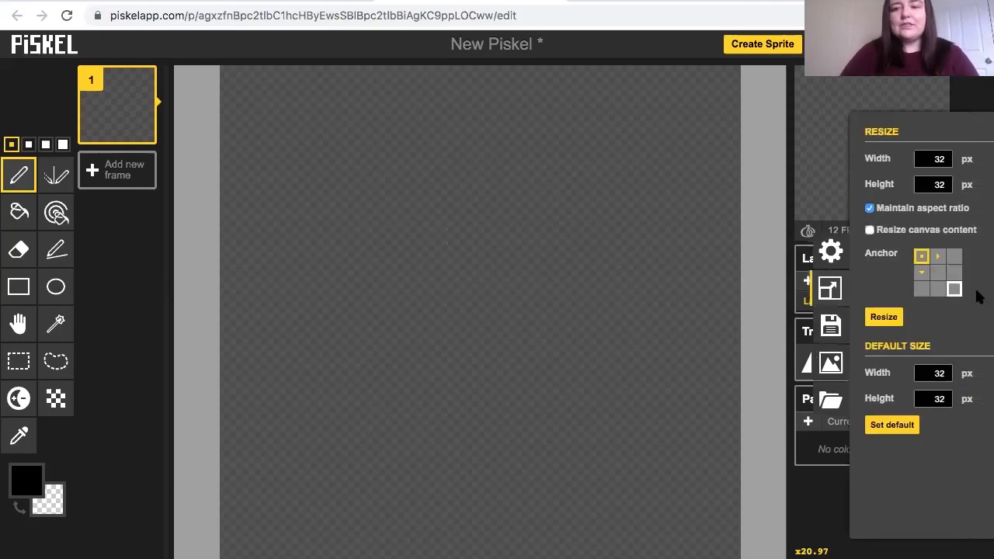
double_click(870, 159)
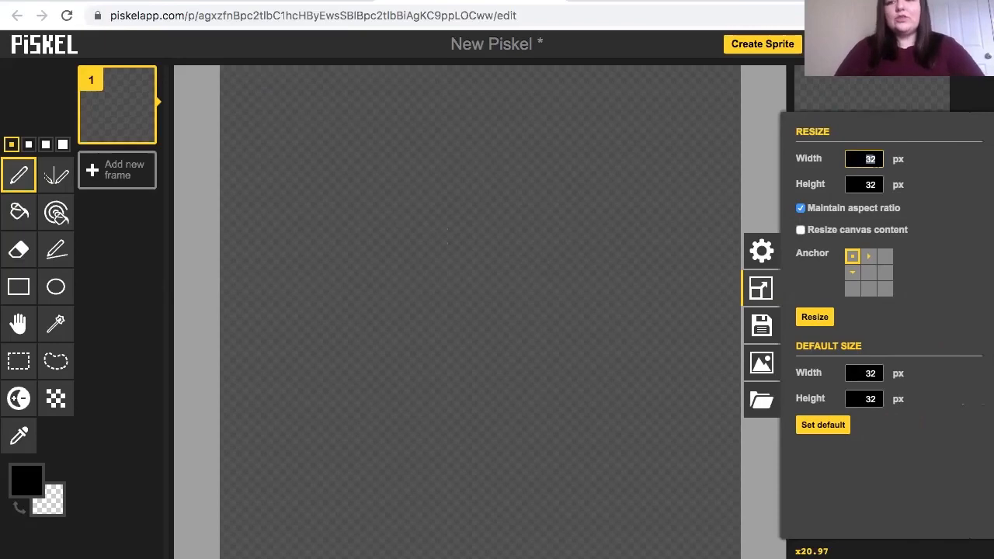
type("12")
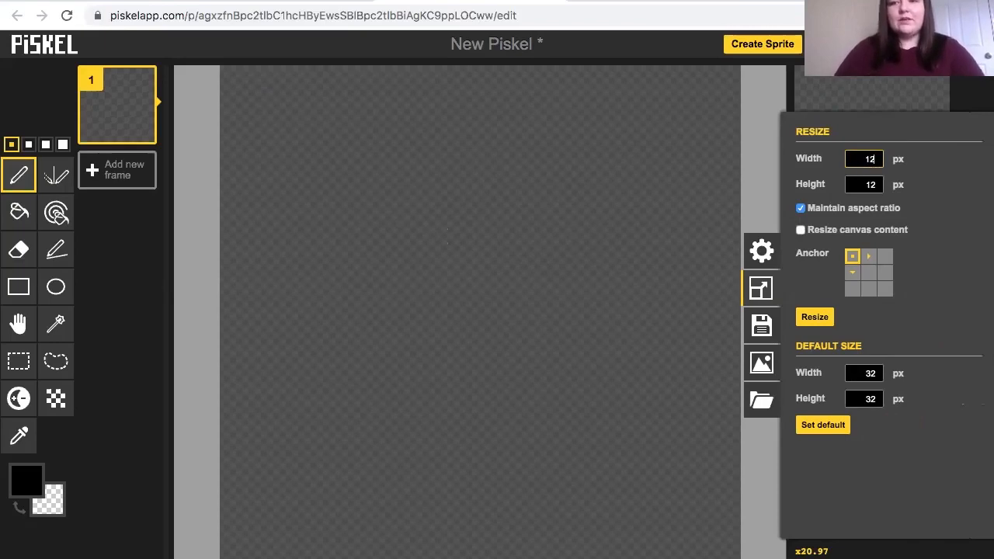
left_click(815, 317)
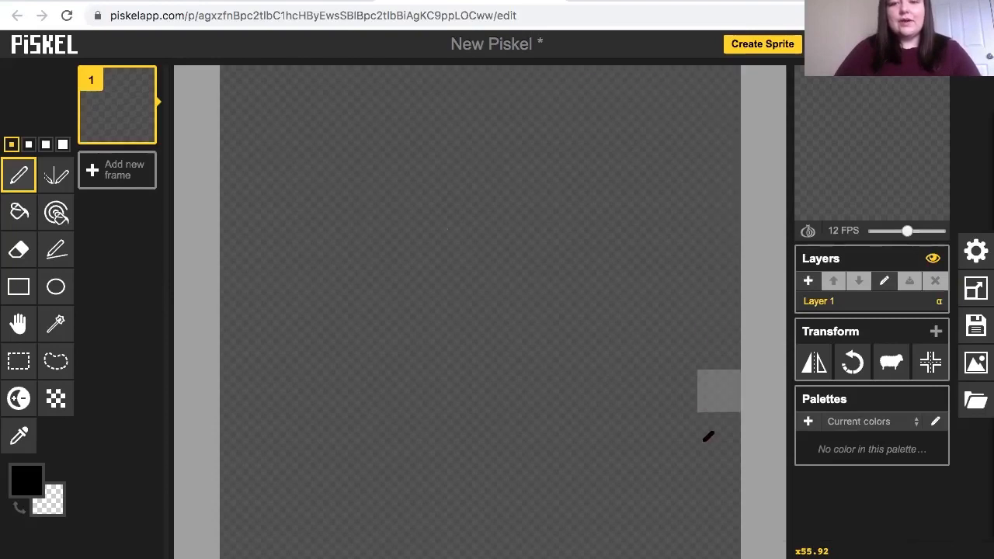
Draw a vertical stem four pixels tall near the middle of the canvas with the Pen tool in green #52c526.
left_click(31, 476)
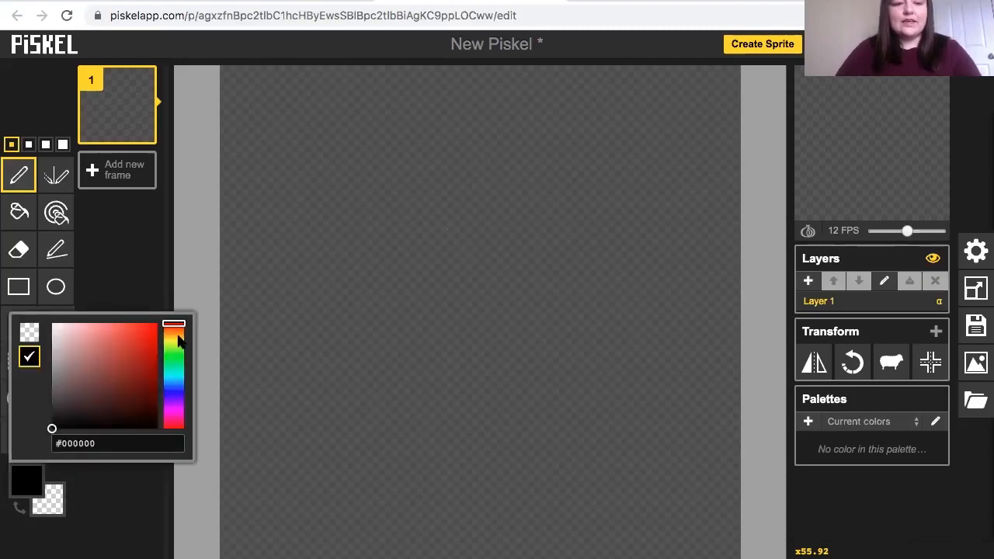
mouse_move(180, 329)
left_mouse_down()
mouse_move(180, 419)
mouse_move(183, 407)
left_mouse_up()
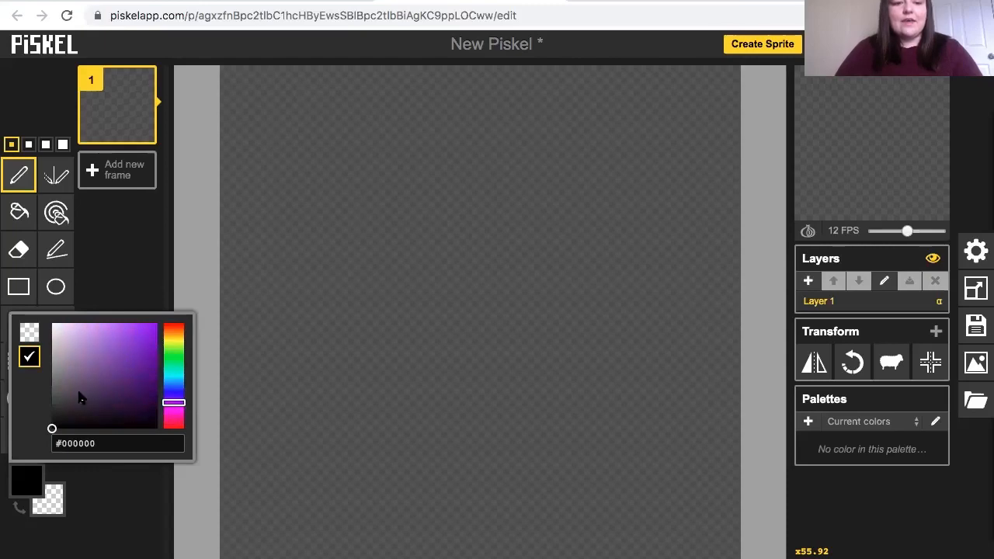
mouse_move(52, 428)
left_mouse_down()
mouse_move(136, 366)
mouse_move(126, 343)
left_mouse_up()
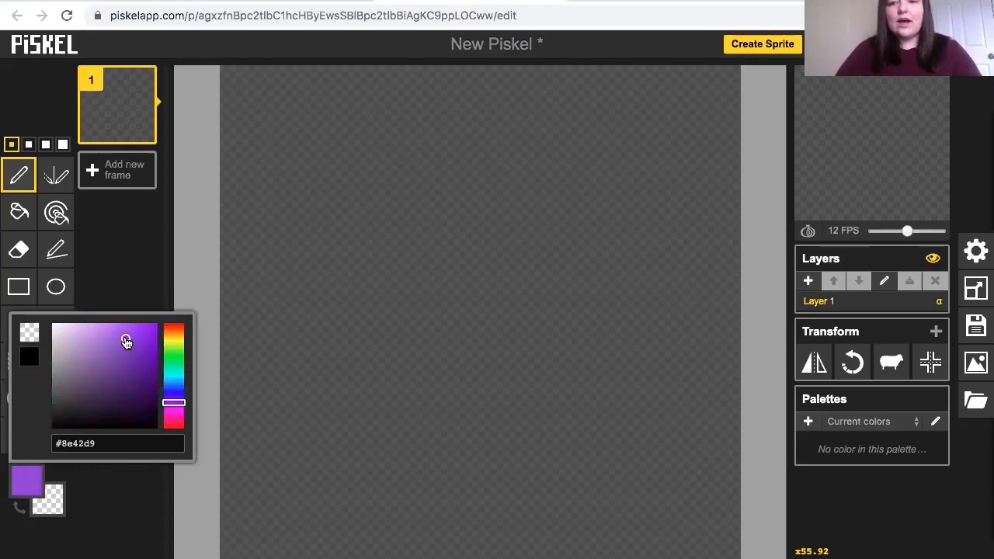
left_click_drag(181, 404, 179, 355)
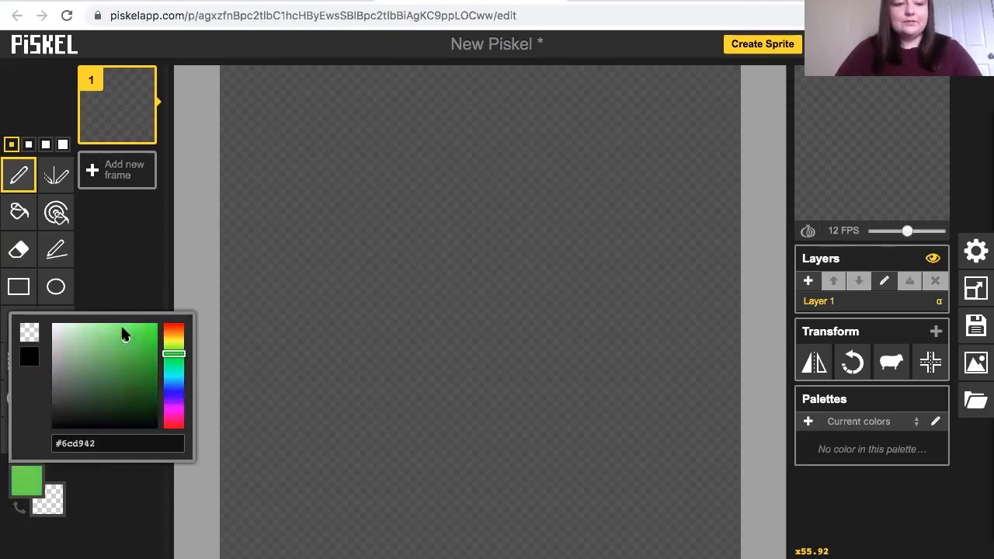
left_click_drag(126, 339, 137, 351)
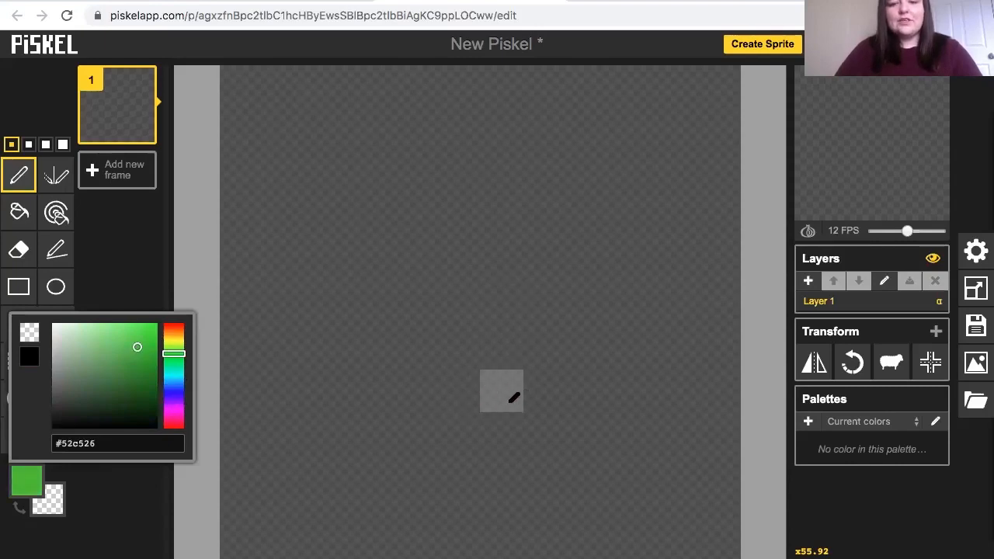
left_click(512, 397)
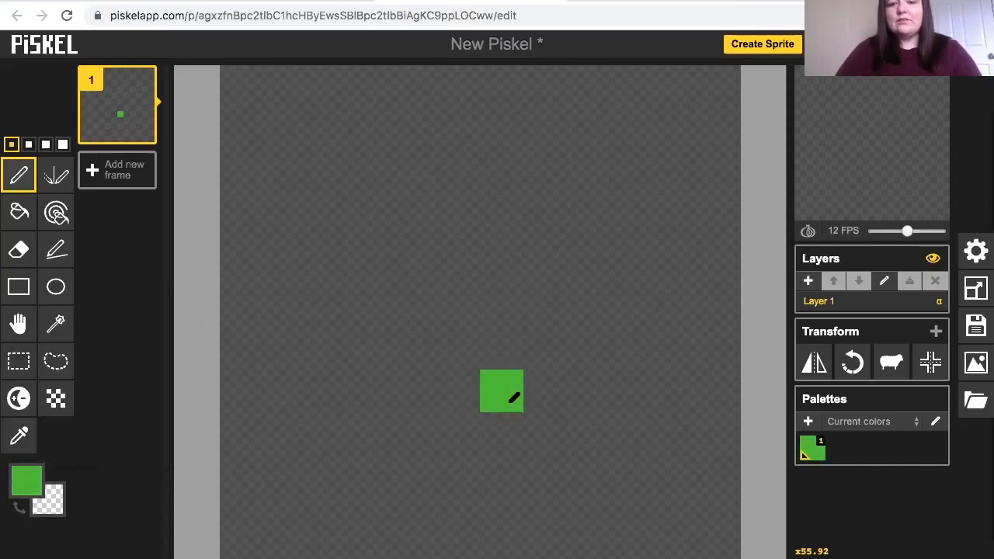
left_click_drag(505, 329, 506, 255)
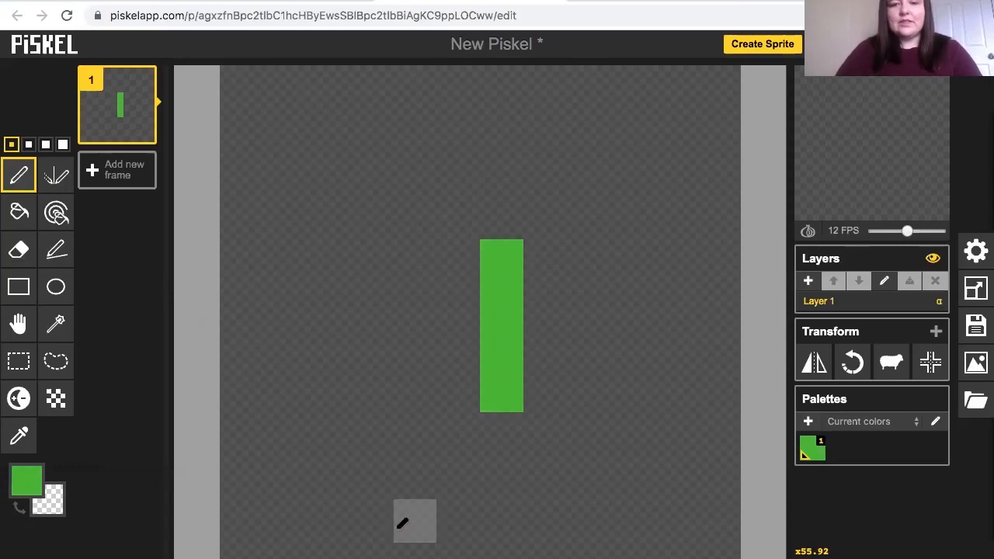
Paint a block three pixels wide and two pixels high on top of the stem in red #df1720.
left_click(29, 489)
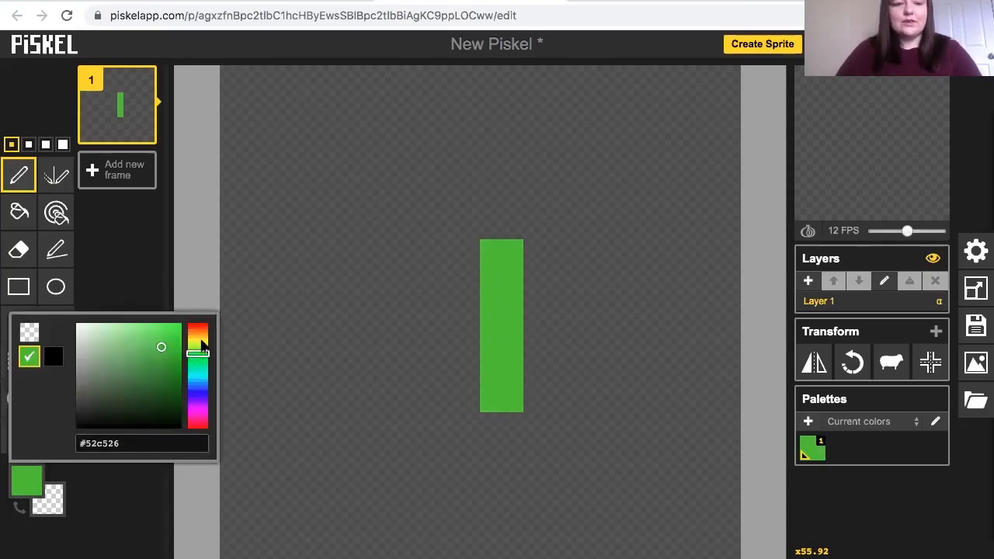
left_click(198, 426)
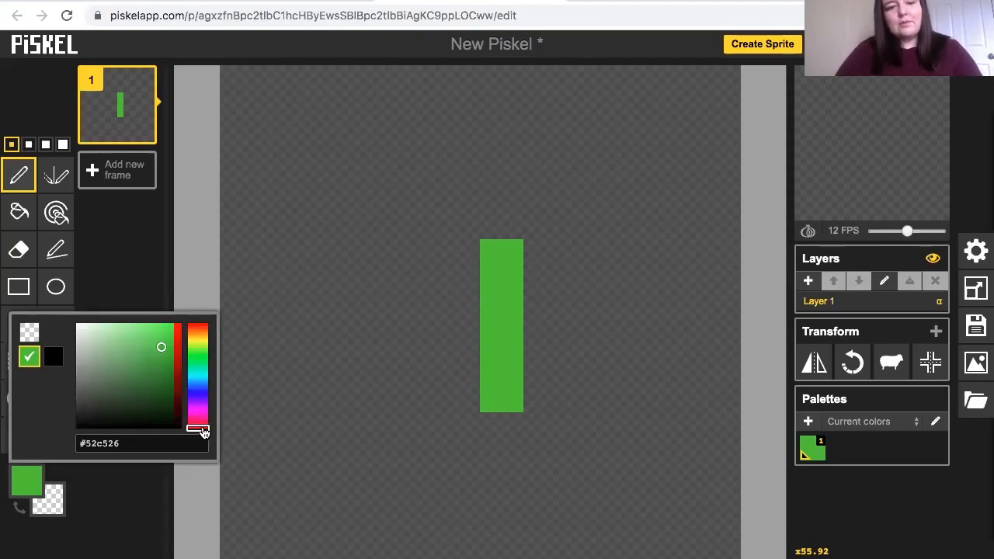
left_click_drag(162, 354, 171, 337)
mouse_move(501, 219)
left_mouse_down()
mouse_move(506, 226)
mouse_move(517, 178)
mouse_move(565, 253)
left_mouse_up()
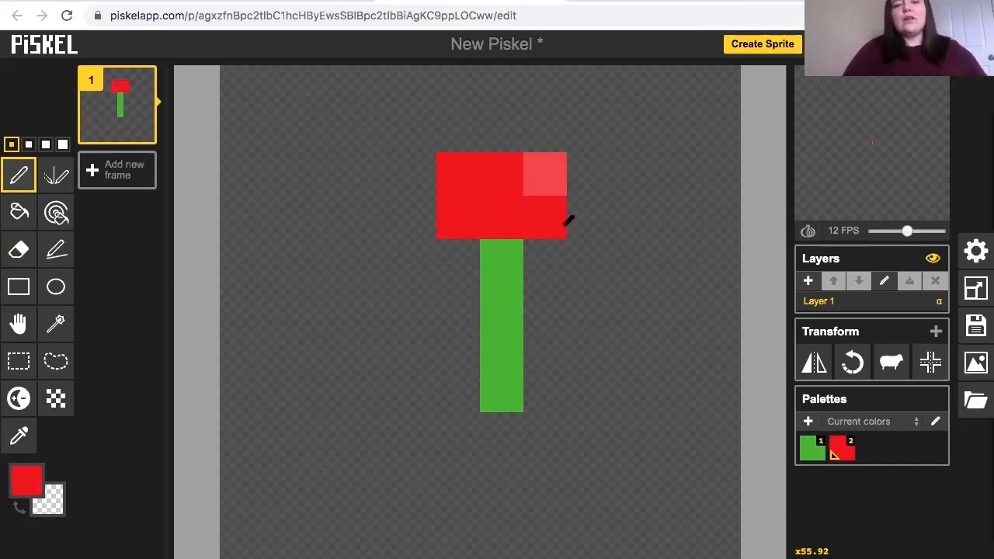
Erase the red block's pixels except the single one directly above the green stem.
right_click(550, 203)
right_click(547, 166)
right_click(500, 169)
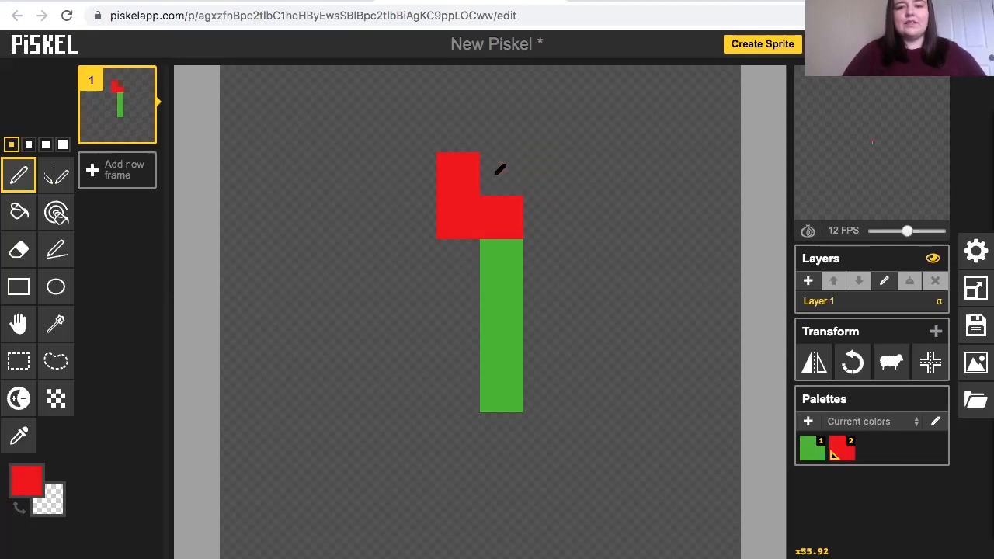
right_click(452, 172)
right_click(453, 217)
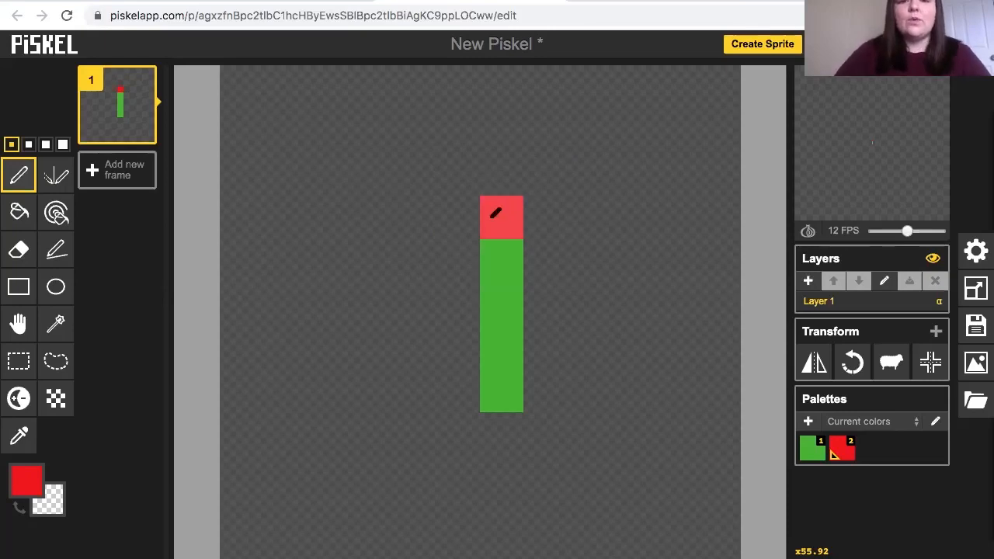
Paint single yellow petal pixels above and on both sides of the red pixel, erasing the yellow in the upper corners.
left_click(30, 480)
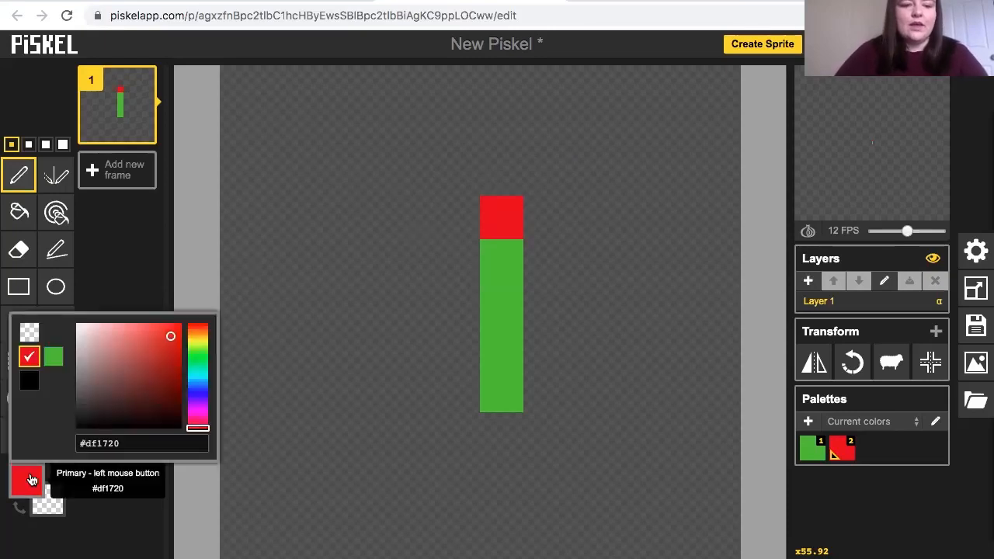
left_click(204, 430)
left_click_drag(204, 430, 201, 342)
left_click(202, 343)
left_click(151, 328)
mouse_move(461, 215)
left_mouse_down()
mouse_move(504, 173)
mouse_move(529, 215)
mouse_move(539, 262)
left_mouse_up()
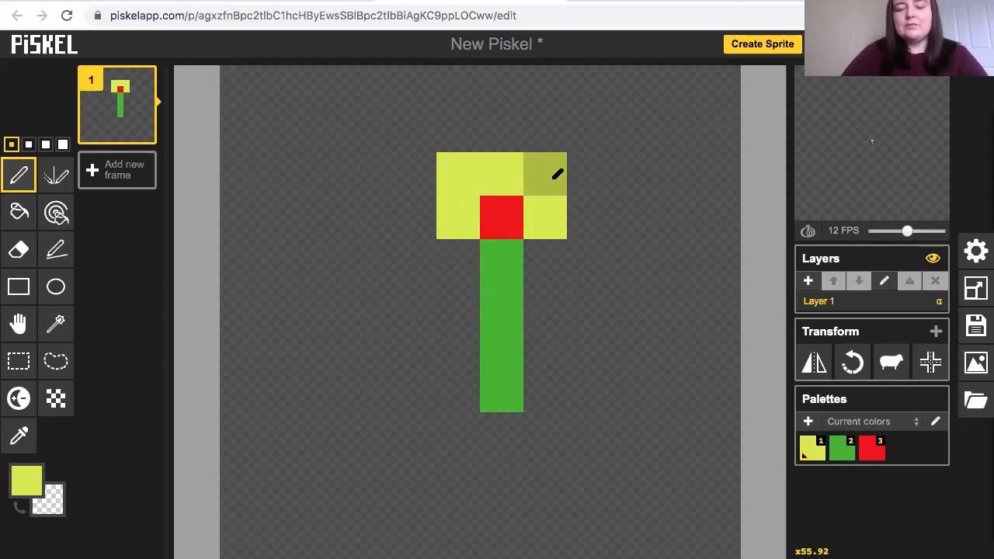
right_click(553, 177)
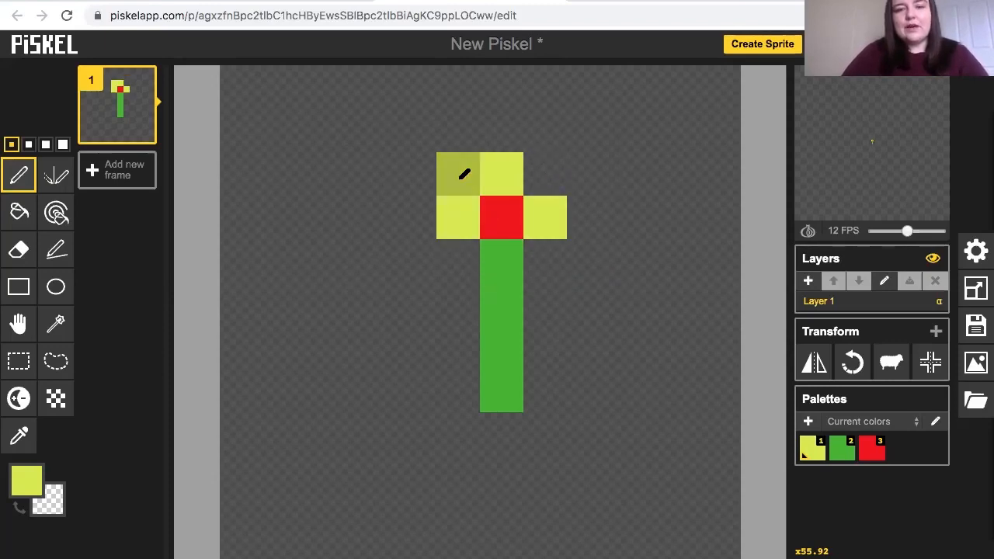
right_click(463, 169)
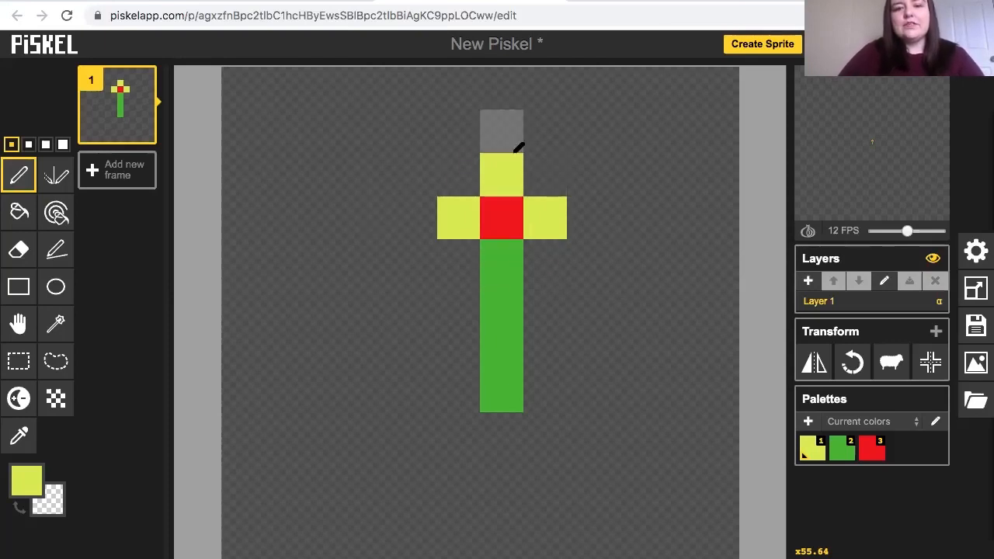
Extend each of the three yellow petals outward by one pixel and erase the added pixels.
left_click(588, 209)
left_click(497, 130)
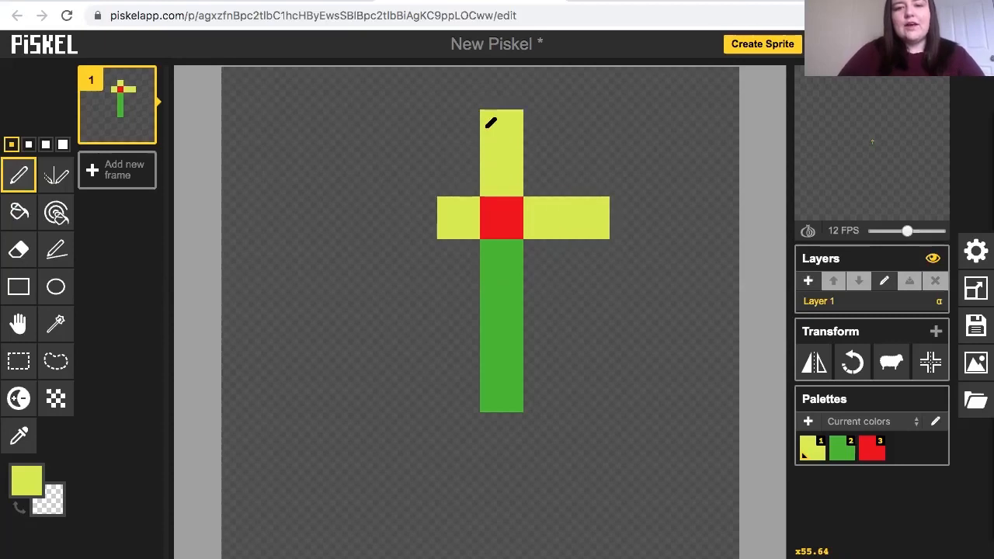
left_click(413, 208)
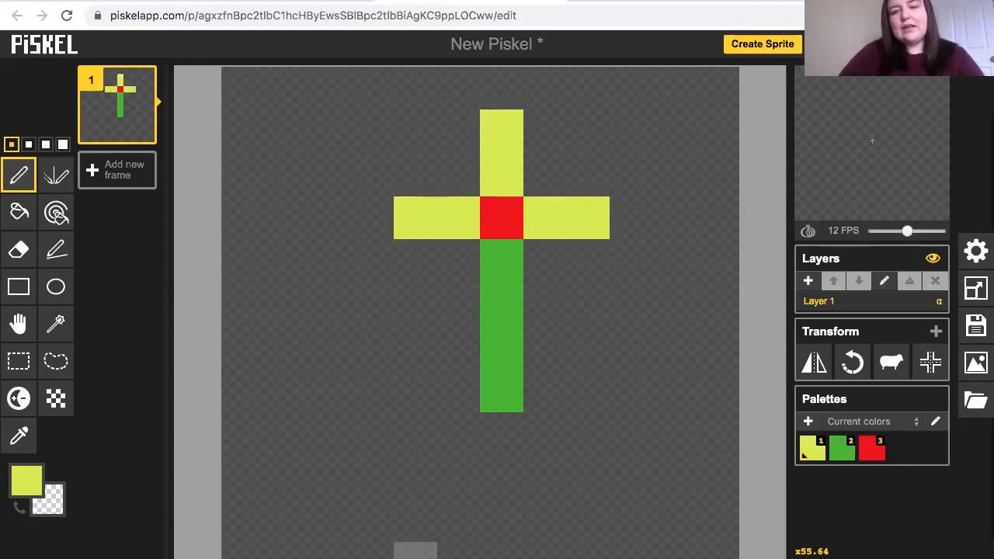
right_click(592, 218)
right_click(514, 129)
right_click(420, 212)
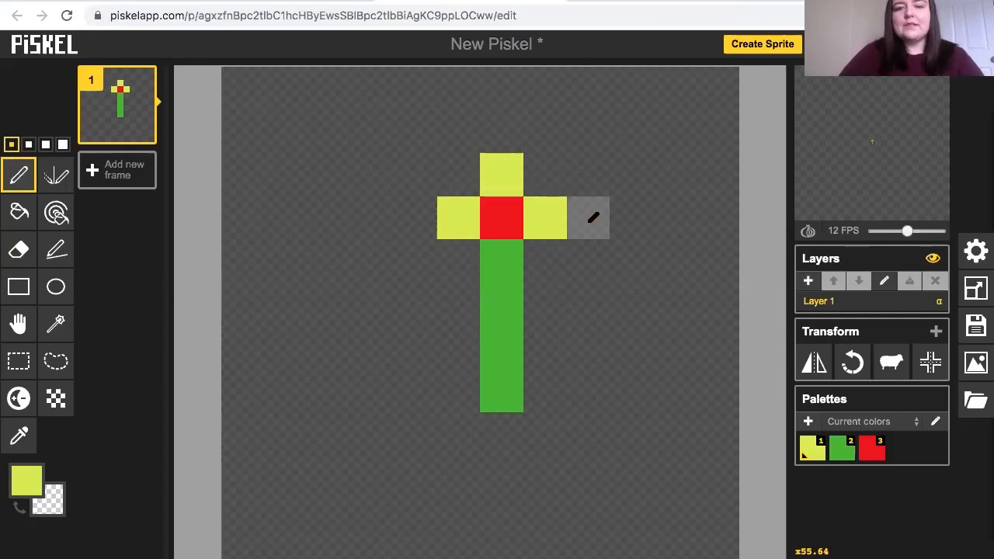
Try adding extra yellow pixels beyond the two side petals, removing them by undoing and erasing.
left_click(593, 218)
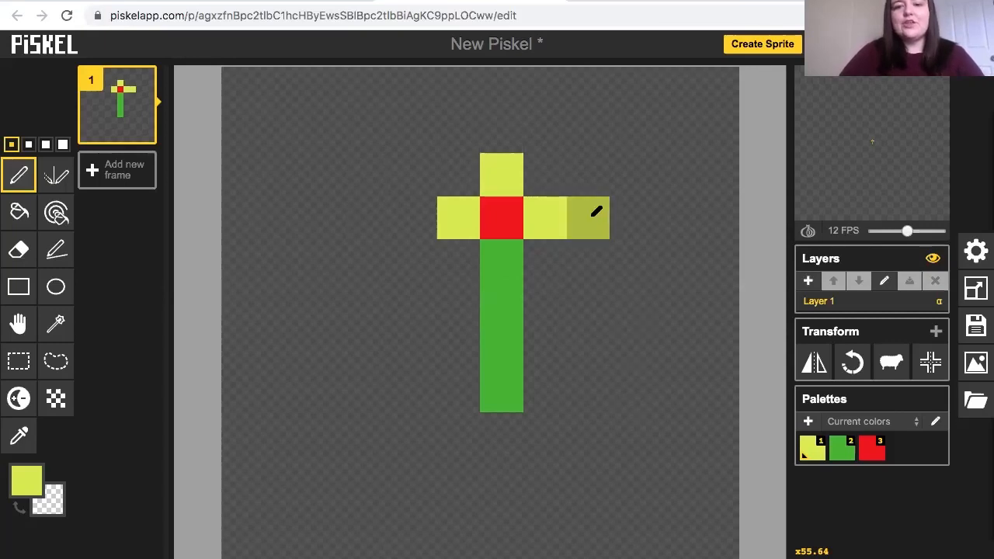
key("ctrl+z")
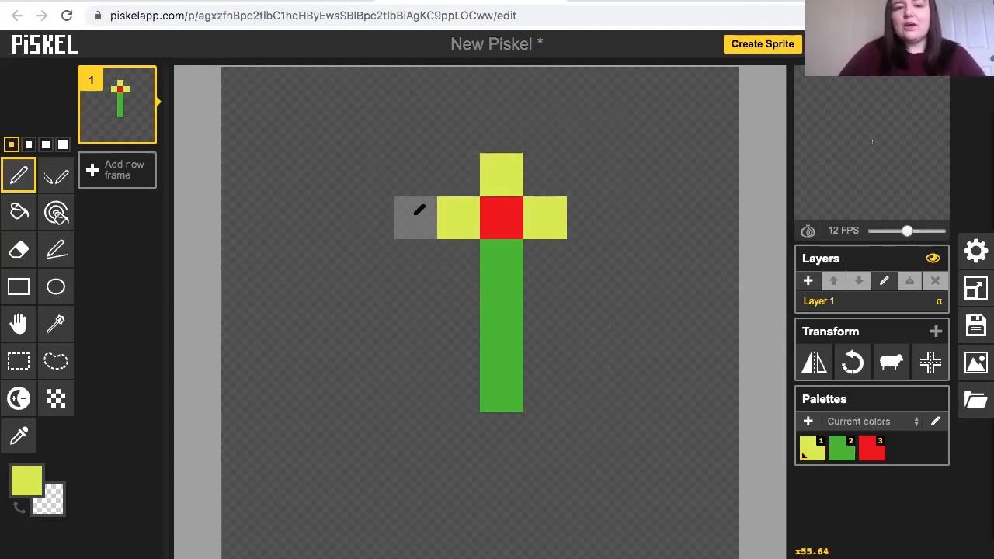
left_click(416, 218)
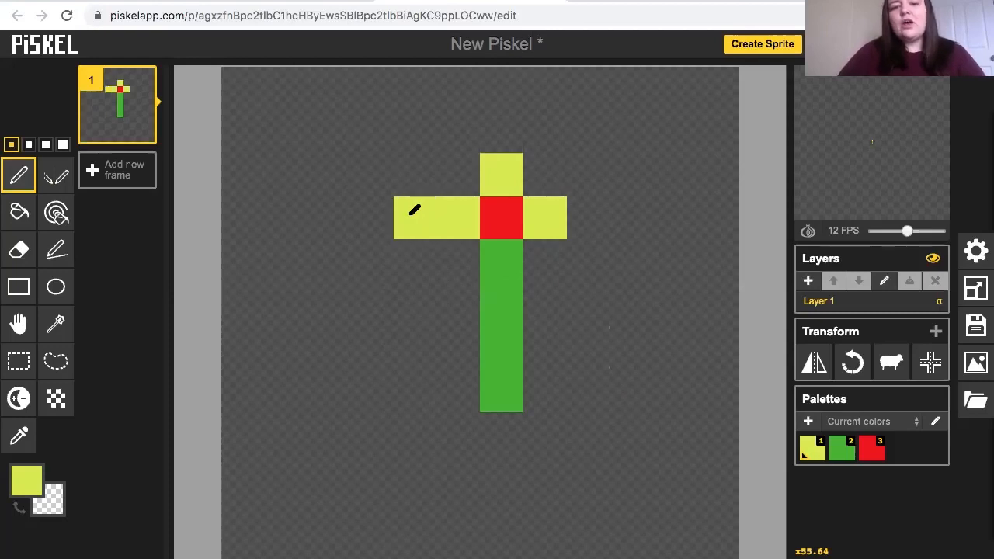
left_click(369, 220)
right_click(367, 223)
right_click(411, 219)
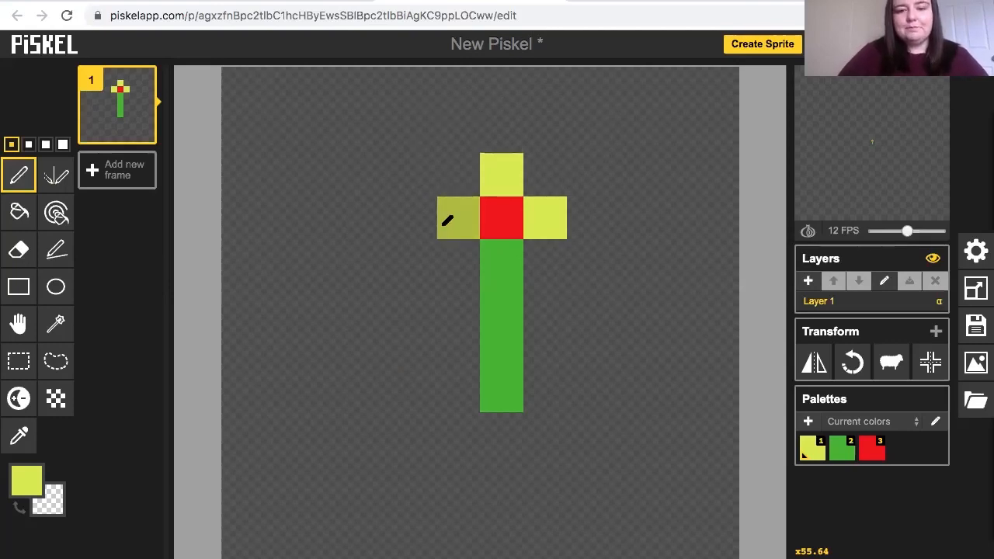
Download the selected frame as a single PNG file and view the exported flower image.
left_click(976, 326)
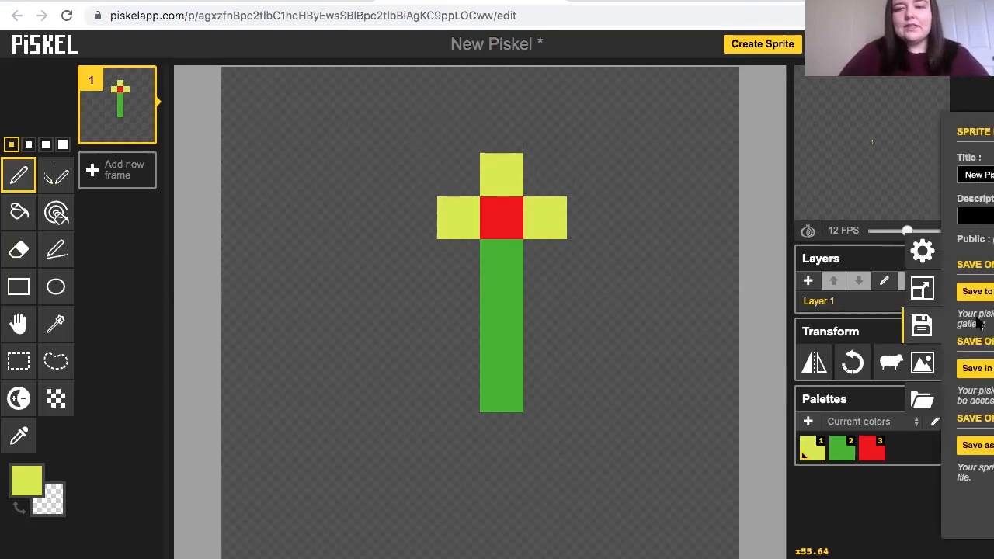
left_click(868, 295)
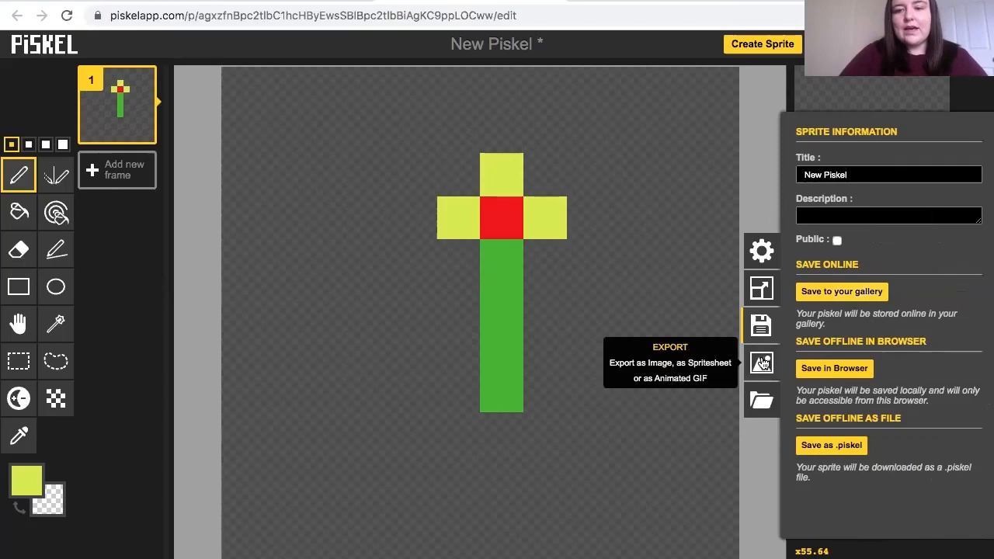
left_click(763, 364)
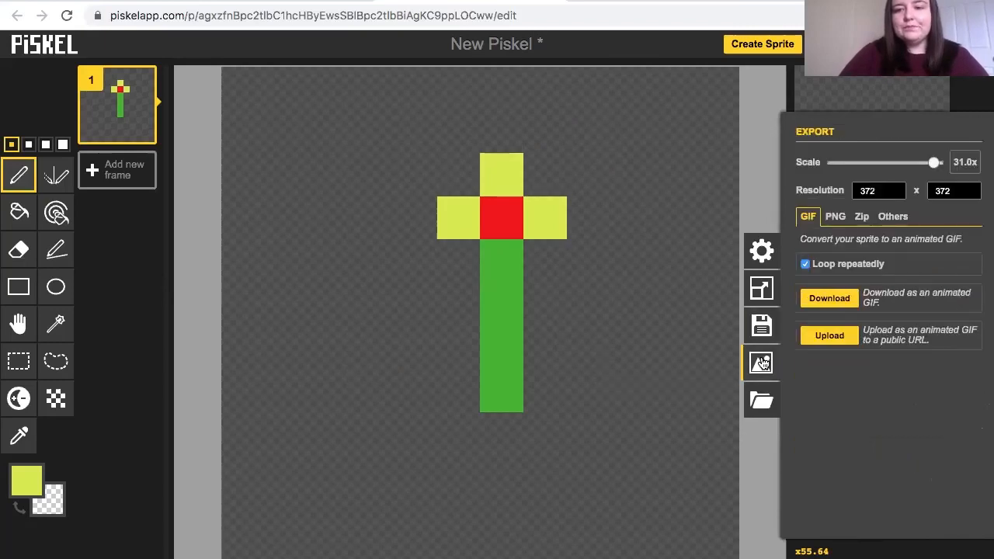
left_click(841, 218)
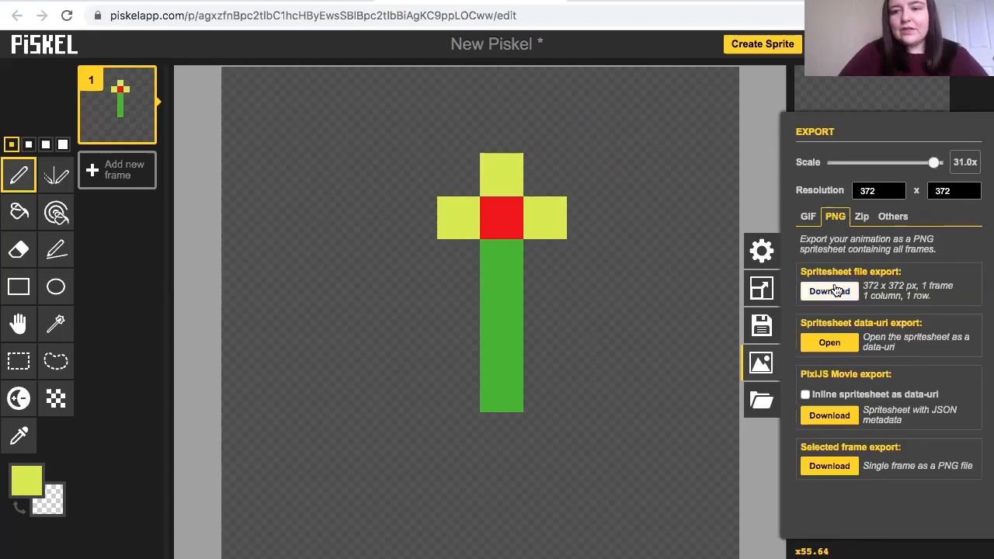
left_click(829, 466)
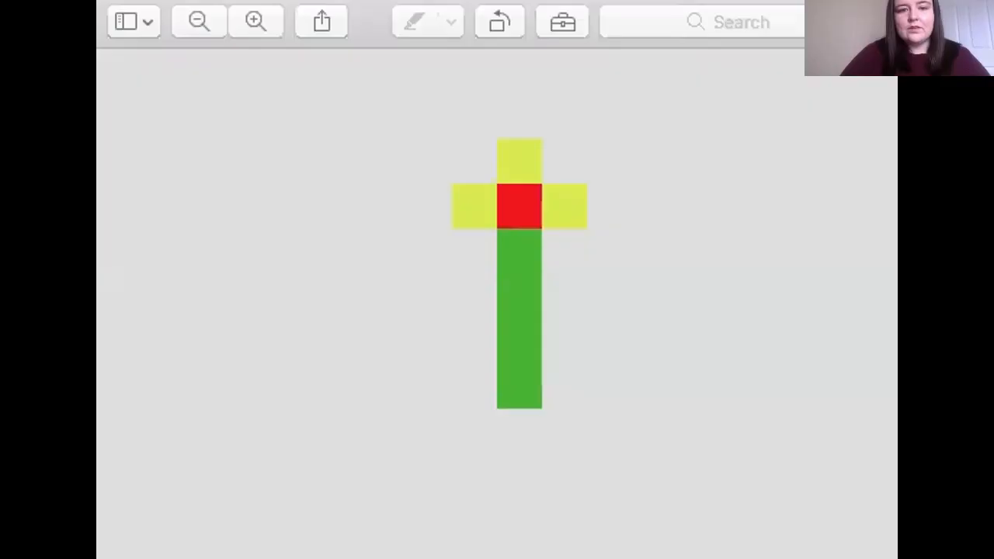
scroll(569, 235, "up", 4)
scroll(569, 235, "down", 3)
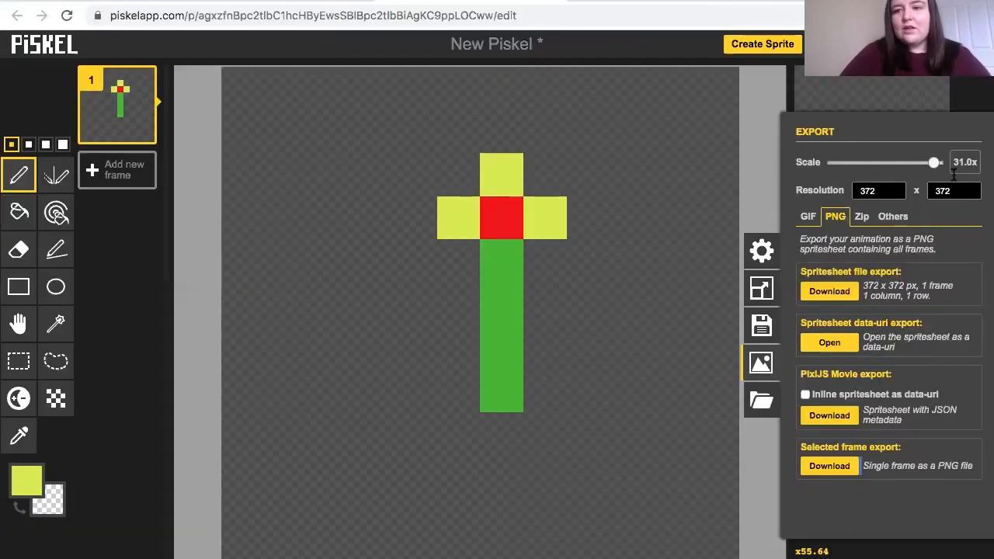
Download the selected frame as a PNG at 8.0x scale (96 × 96 px), and set the export scale to 30.0x (360 × 360 px).
left_click_drag(934, 161, 856, 163)
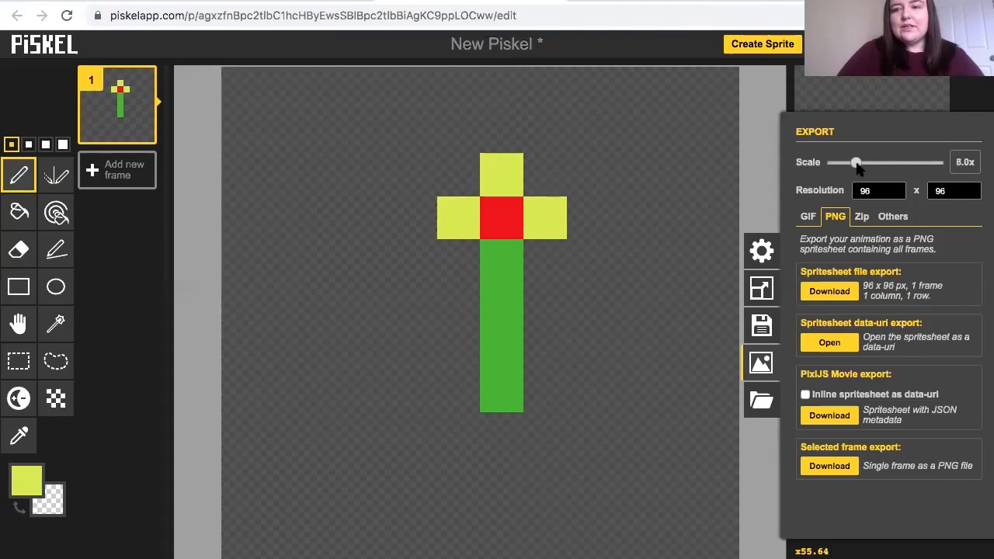
left_click(829, 466)
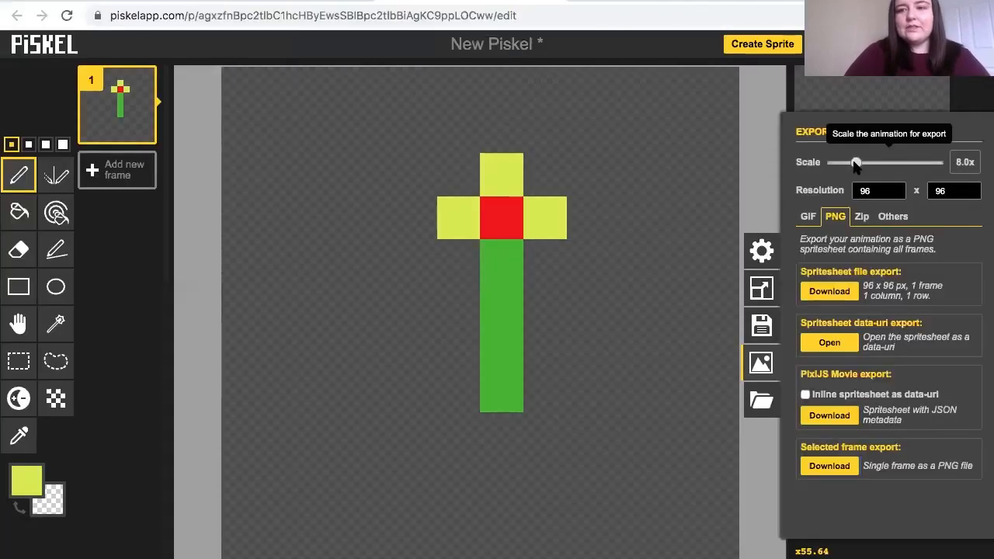
left_click_drag(854, 165, 929, 166)
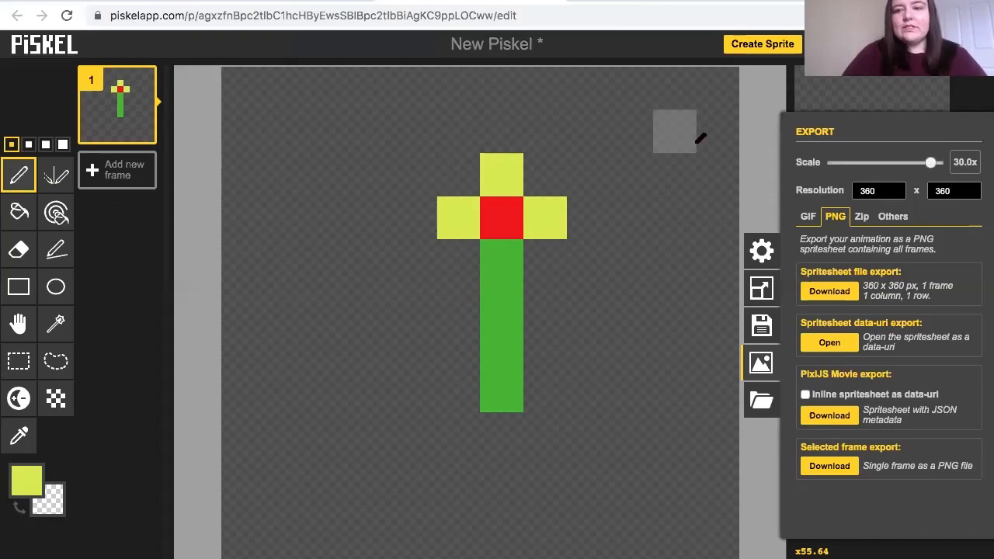
left_click(760, 362)
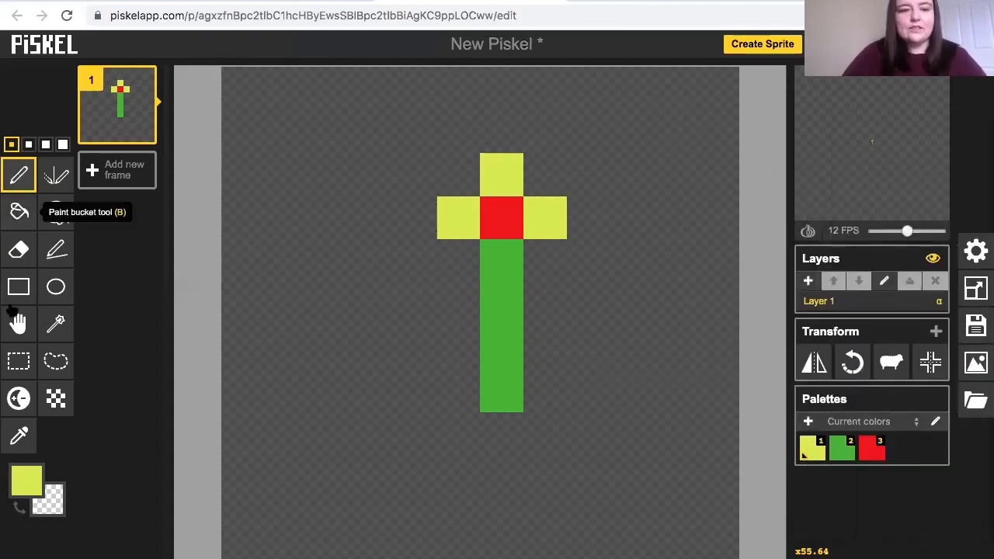